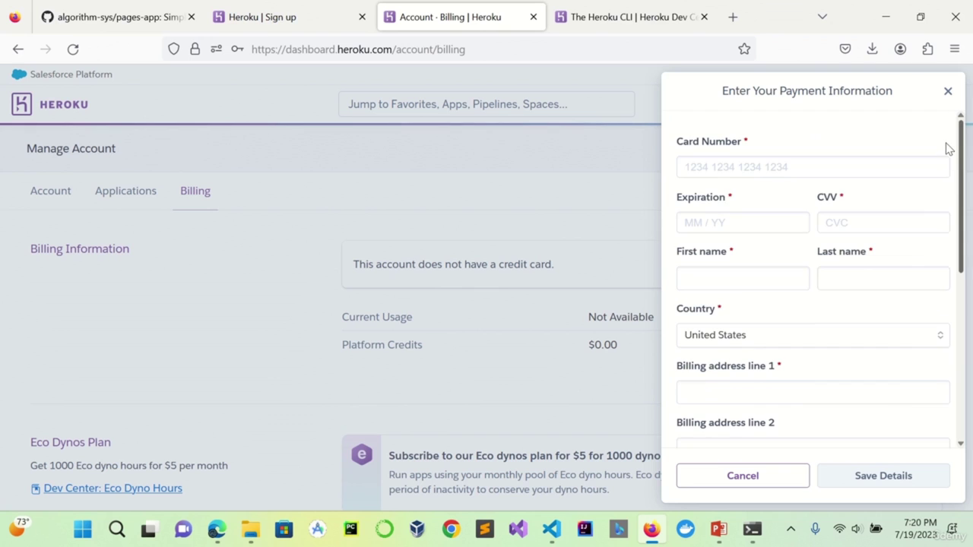
# Cancel the payment information form on the Heroku billing page.
pyautogui.click(760, 479)
pyautogui.scroll(-3, 970, 285)
pyautogui.scroll(3, 971, 285)
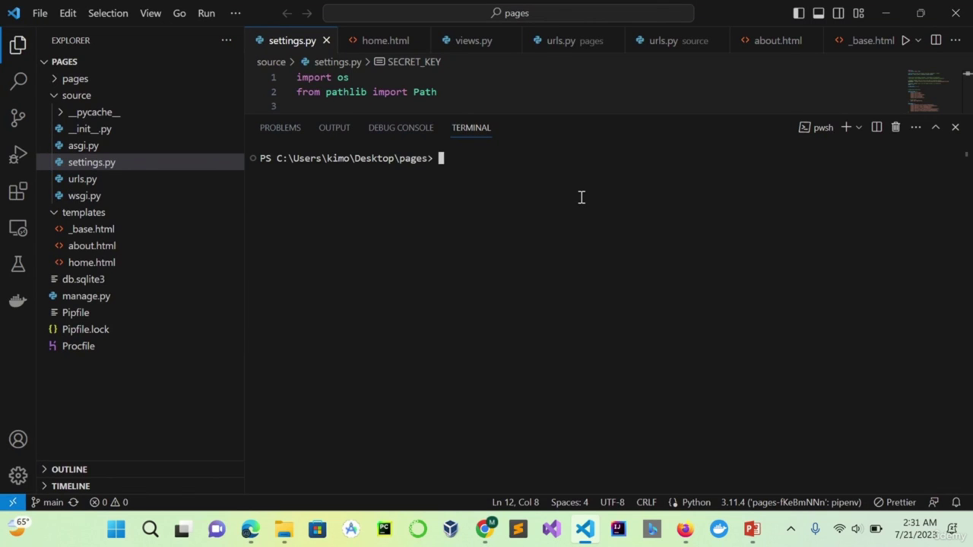
# Create a new Heroku app from the pages project folder by running "heroku create" in the VS Code terminal.
pyautogui.write('he')
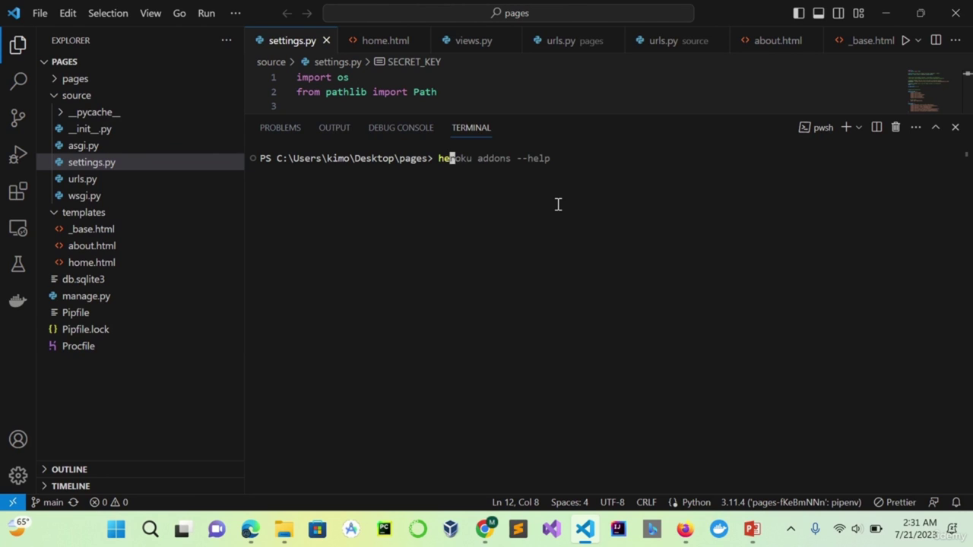
pyautogui.write('roku create')
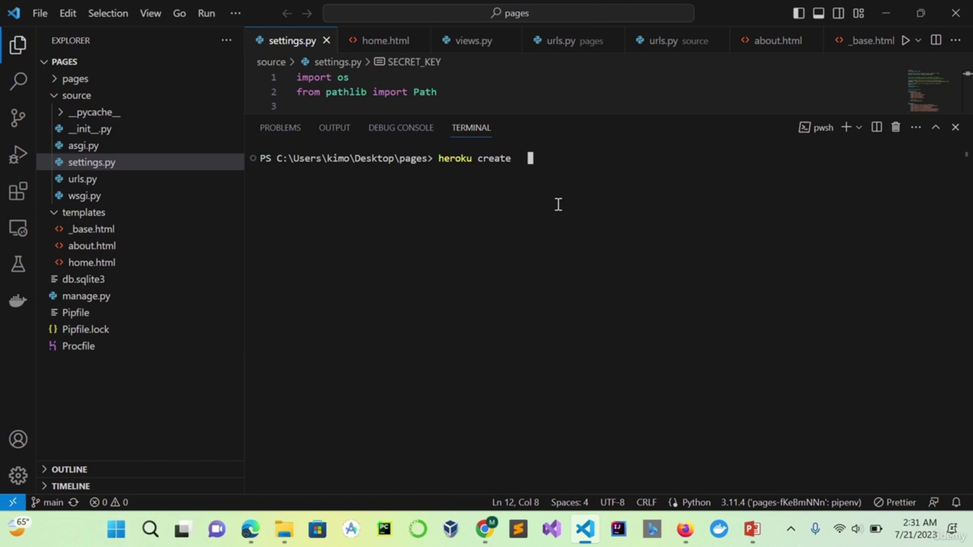
pyautogui.press('Return')
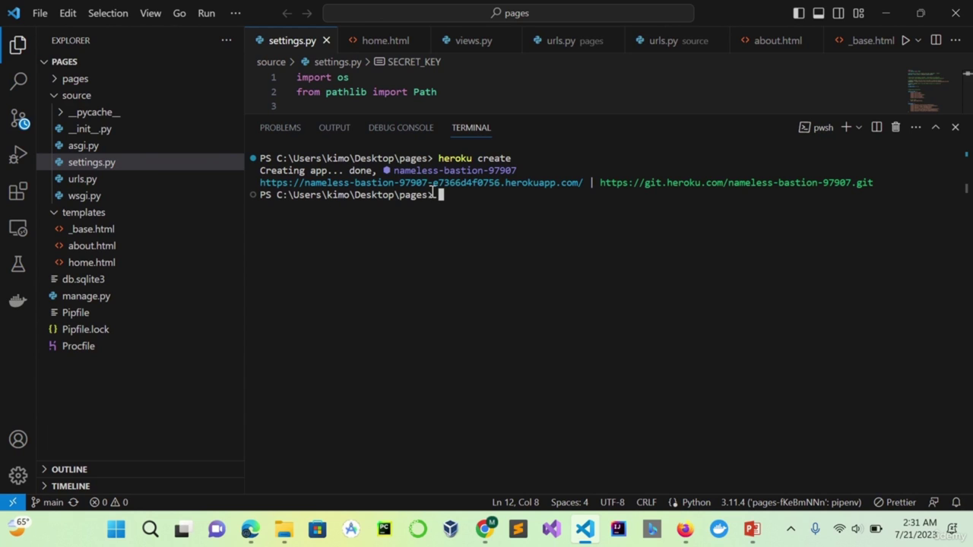
# Open the new app's herokuapp.com address from the terminal output in Firefox and examine the page heading.
pyautogui.moveTo(392, 171); pyautogui.dragTo(517, 171)
pyautogui.hotkey('ctrl', 'c')
pyautogui.press('alt')
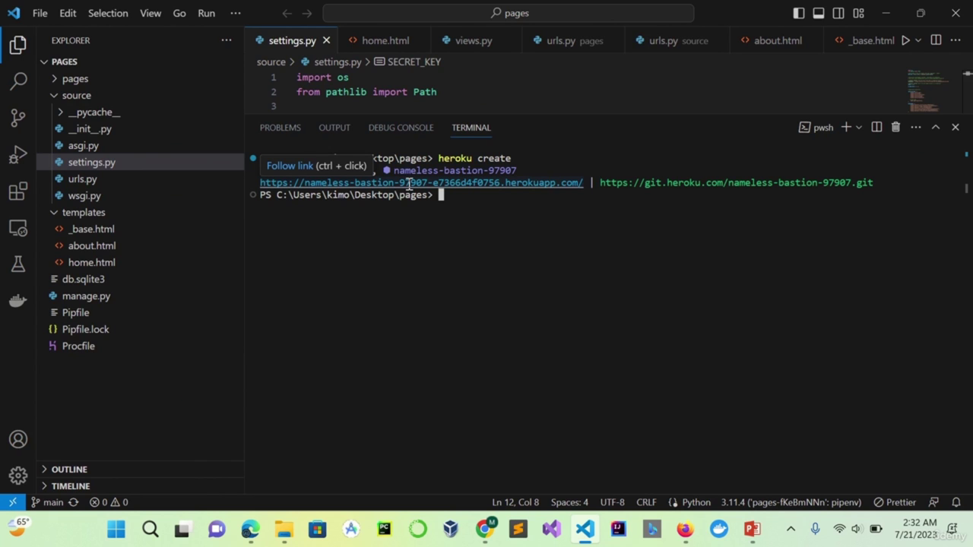
pyautogui.keyDown('ctrl'); pyautogui.click(409, 185); pyautogui.keyUp('ctrl')
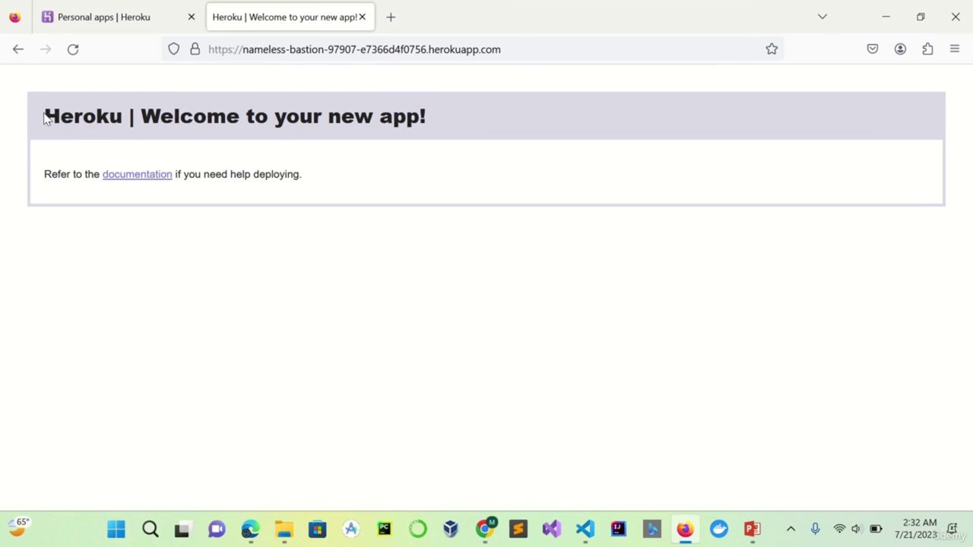
pyautogui.moveTo(40, 116); pyautogui.dragTo(421, 115)
pyautogui.click(444, 122)
# Return to the VS Code terminal and run "heroku config:set DISABLE_COLLECTSTATIC=1".
pyautogui.hotkey('alt', 'Tab')
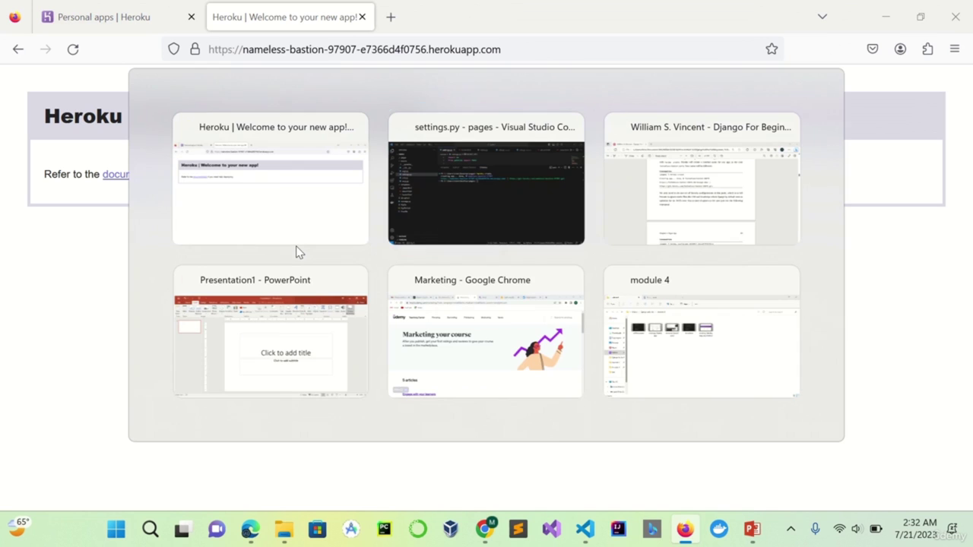
pyautogui.hotkey('alt', 'Tab')
pyautogui.press('Escape')
pyautogui.write('heroku config')
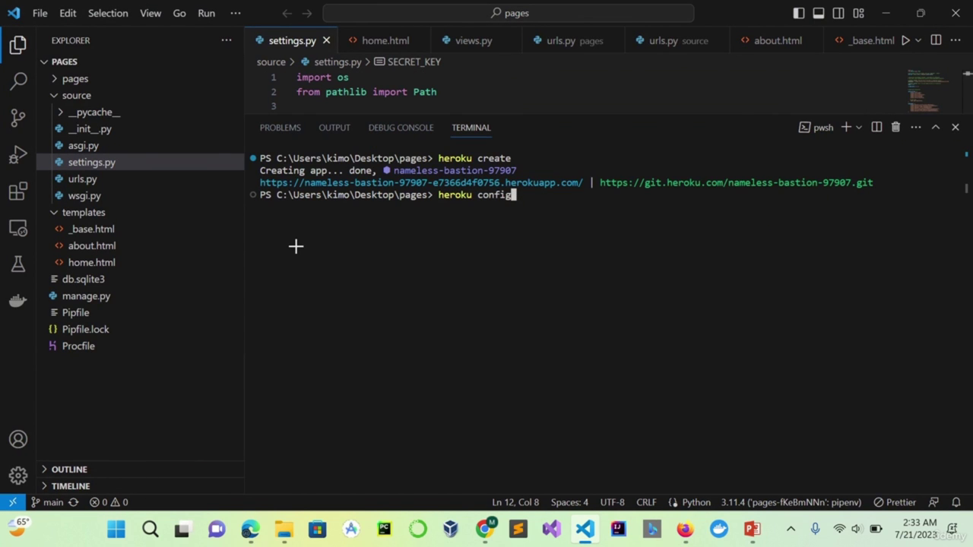
pyautogui.write(':set DISABL')
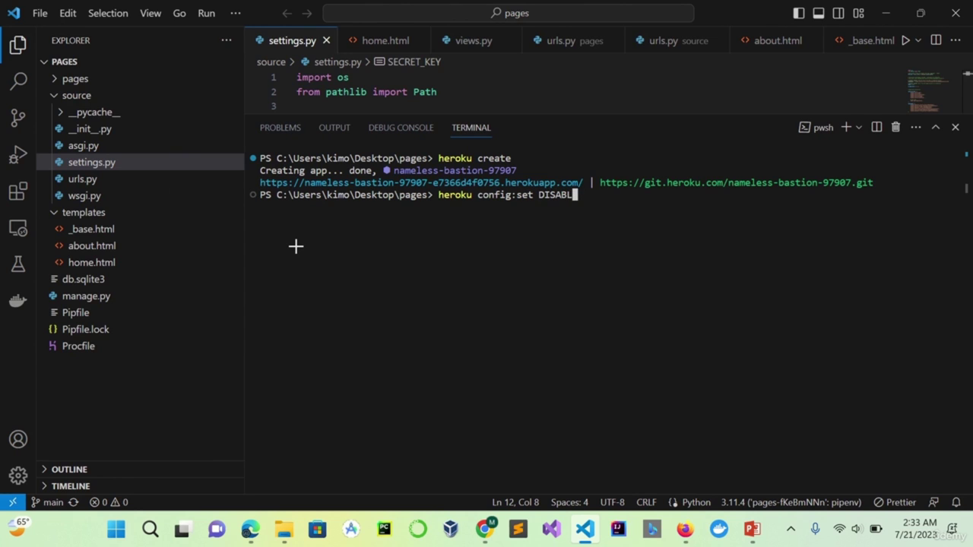
pyautogui.write('E_COLLECTST')
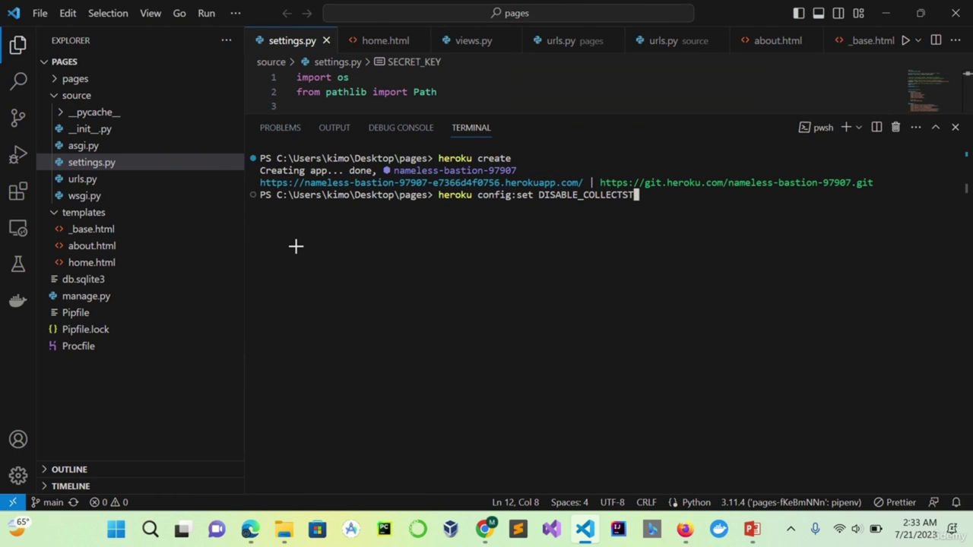
pyautogui.write('ATIC=1')
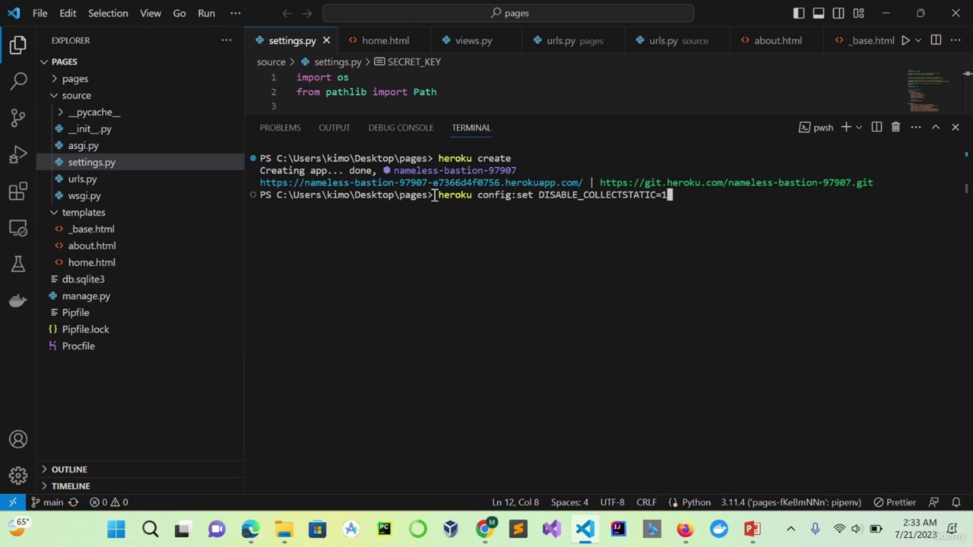
pyautogui.moveTo(435, 196); pyautogui.dragTo(668, 196)
pyautogui.click(700, 207)
pyautogui.press('Return')
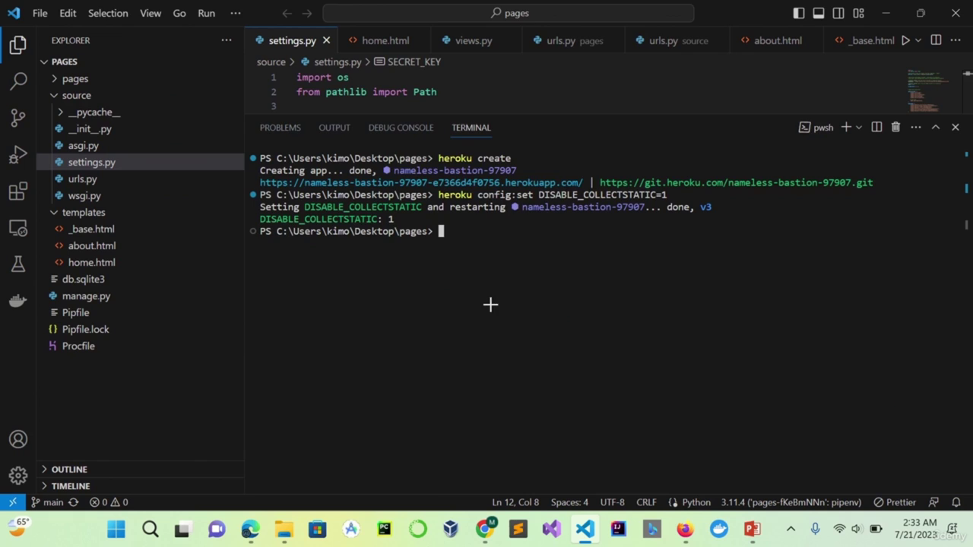
# Deploy the project's main branch to Heroku by running "git push heroku main".
pyautogui.write('git')
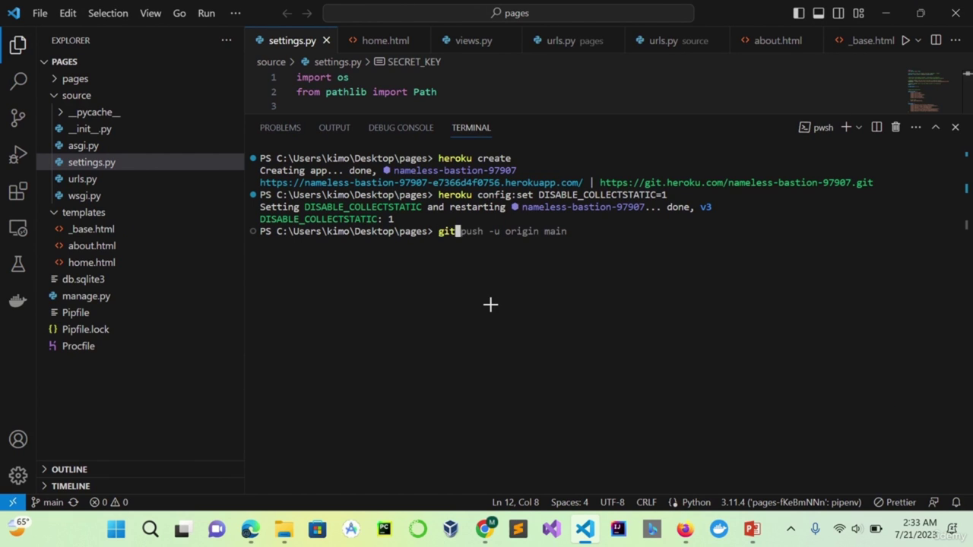
pyautogui.write(' push heroku ma')
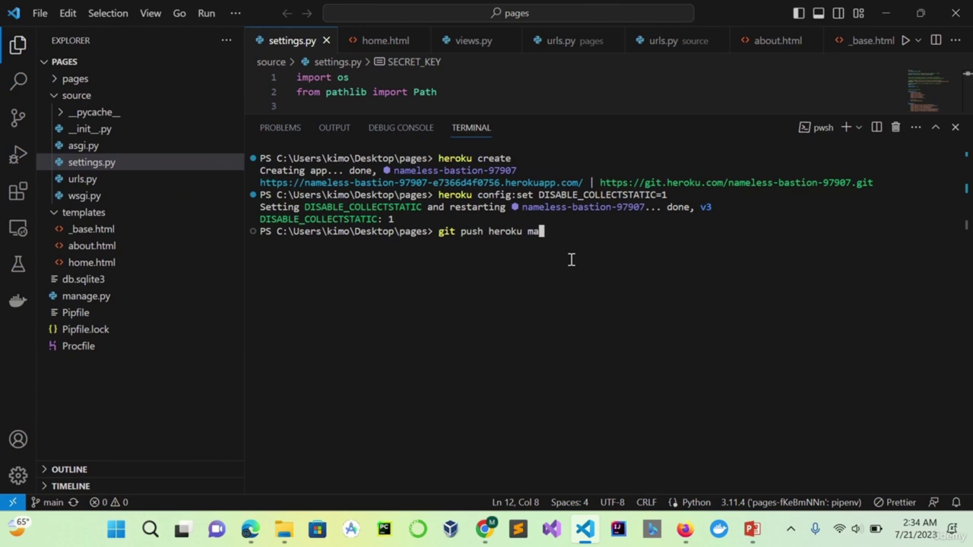
pyautogui.write('in')
pyautogui.moveTo(440, 232); pyautogui.dragTo(543, 229)
pyautogui.click(547, 230)
pyautogui.press('Return')
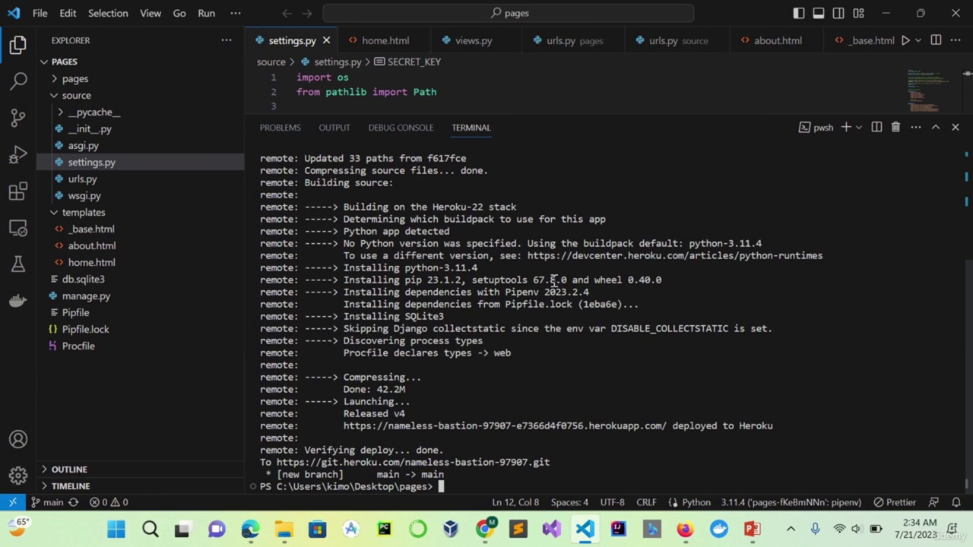
# Clear the terminal and scale the app to one web dyno with "heroku ps:scale web=1".
pyautogui.write('clear')
pyautogui.press('Return')
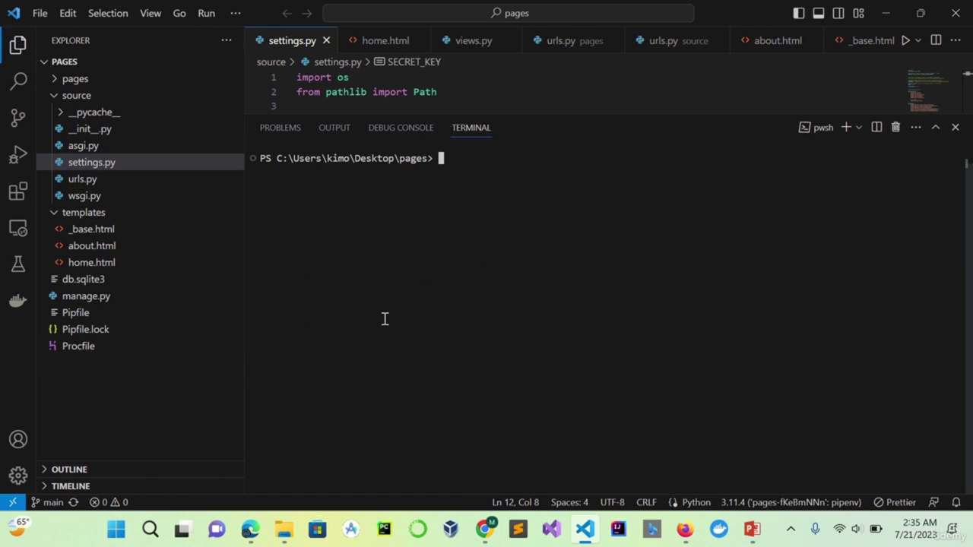
pyautogui.write('heroku ps:scale web=1')
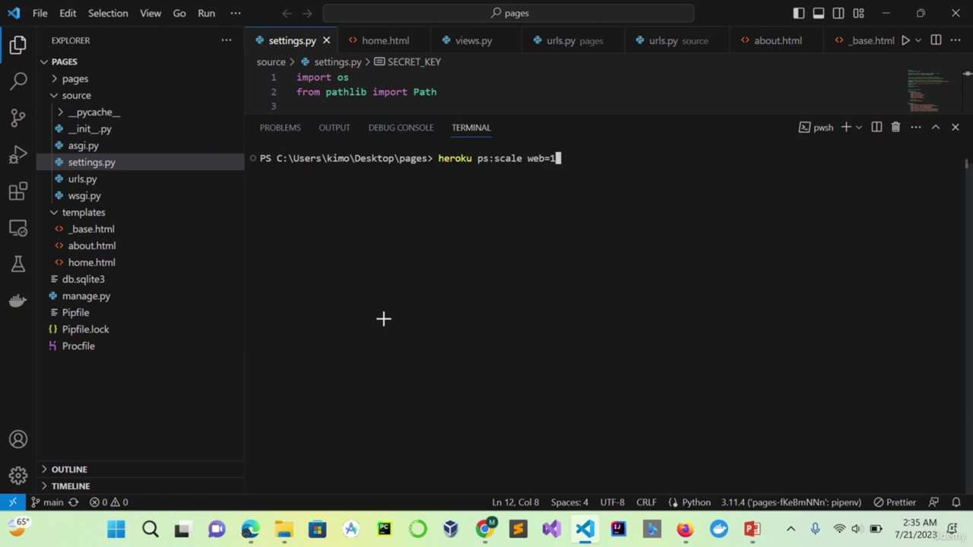
pyautogui.press('Return')
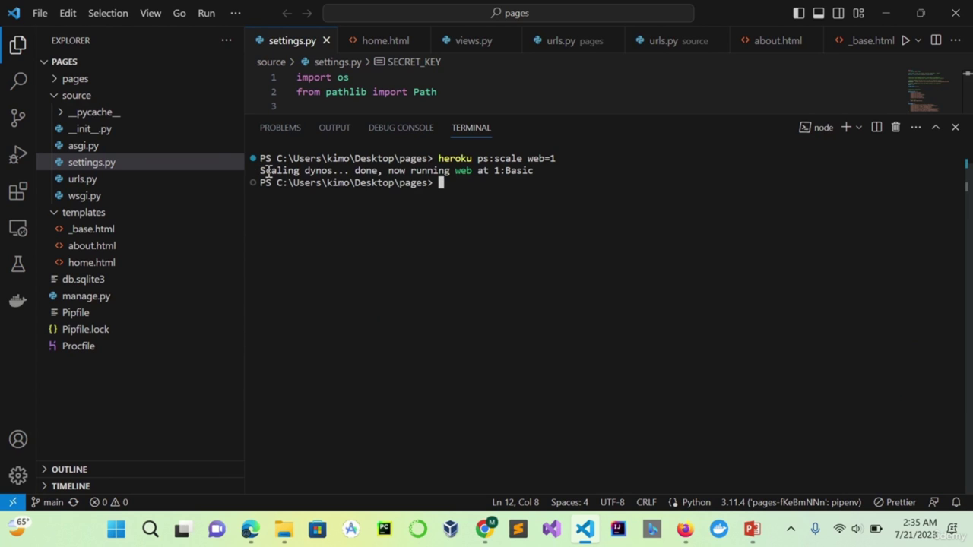
pyautogui.moveTo(506, 171); pyautogui.dragTo(532, 171)
pyautogui.click(535, 174)
# Enter "heroku open" in the terminal without running it and check the deployed app's page in Firefox.
pyautogui.write('heroku open')
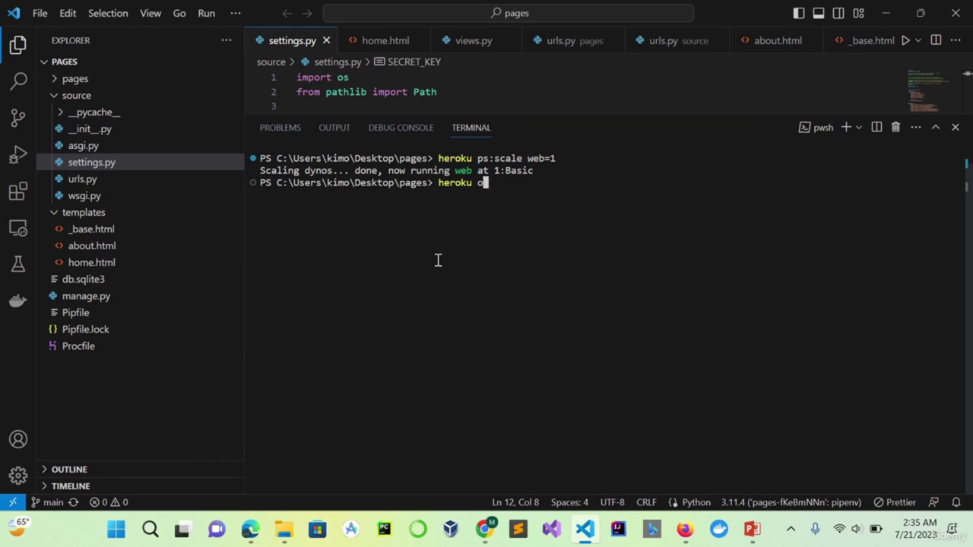
pyautogui.moveTo(436, 183); pyautogui.dragTo(519, 182)
pyautogui.click(520, 182)
pyautogui.hotkey('alt', 'Tab')
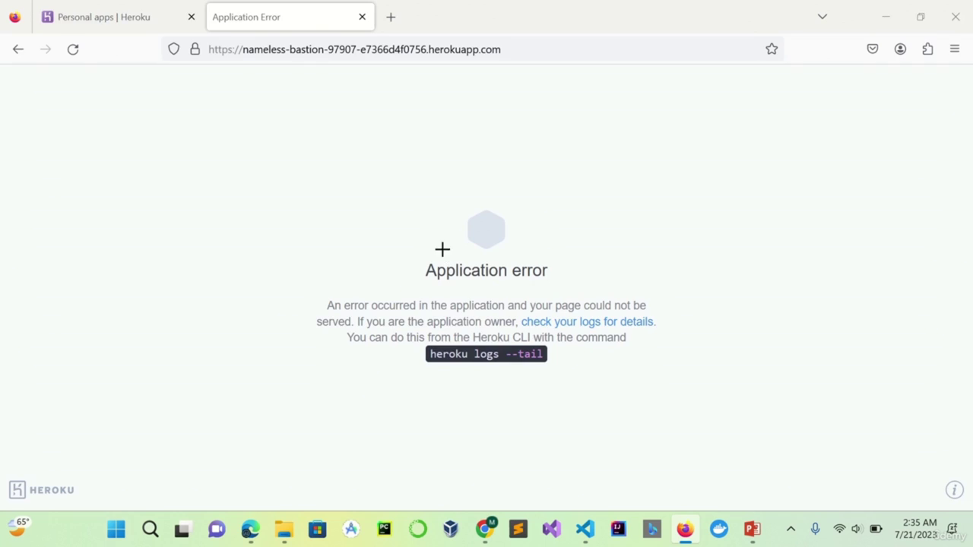
pyautogui.hotkey('alt', 'Tab')
pyautogui.hotkey('alt', 'Tab')
pyautogui.hotkey('alt', 'Tab')
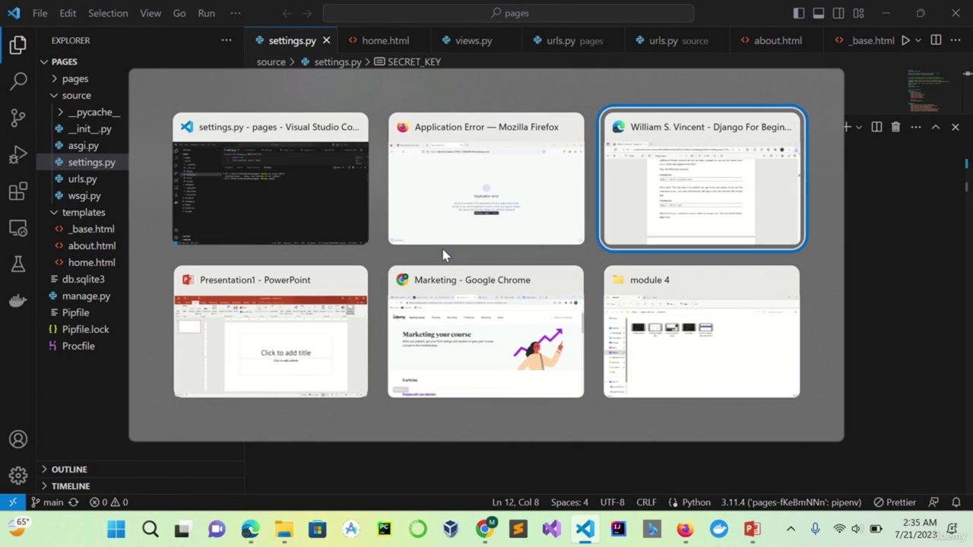
pyautogui.click(362, 213)
pyautogui.hotkey('alt', 'Tab')
pyautogui.hotkey('alt', 'Tab')
# Copy "heroku logs --tail" from the error page, run it in the VS Code terminal instead of the pending command, and maximize the log view.
pyautogui.moveTo(430, 354); pyautogui.dragTo(546, 364)
pyautogui.hotkey('ctrl', 'c')
pyautogui.click(460, 411)
pyautogui.hotkey('alt', 'Tab')
pyautogui.press('BackSpace')
pyautogui.press('BackSpace')
pyautogui.press('BackSpace')
pyautogui.press('BackSpace')
pyautogui.press('BackSpace')
pyautogui.press('BackSpace')
pyautogui.press('BackSpace')
pyautogui.press('BackSpace')
pyautogui.press('BackSpace')
pyautogui.press('BackSpace')
pyautogui.press('BackSpace')
pyautogui.hotkey('ctrl', 'v')
pyautogui.press('Return')
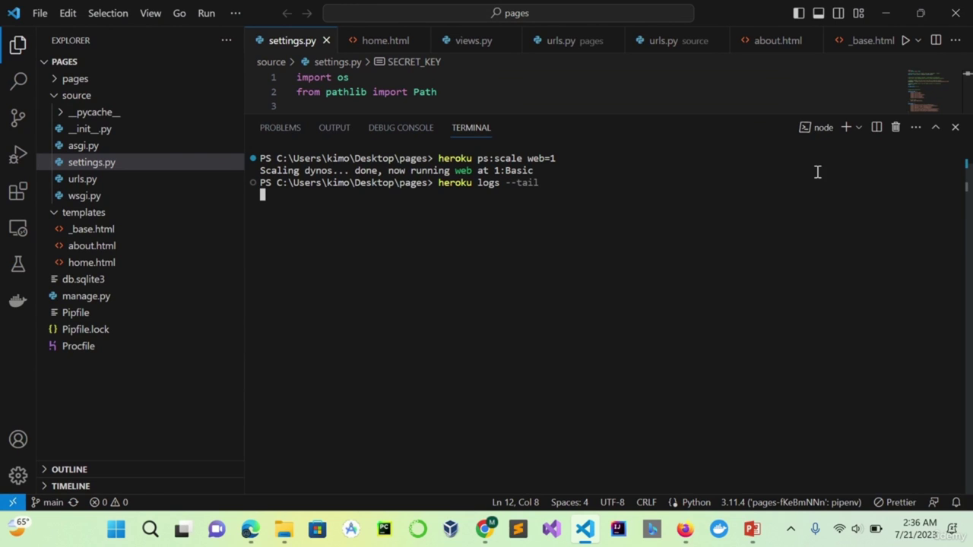
pyautogui.click(935, 127)
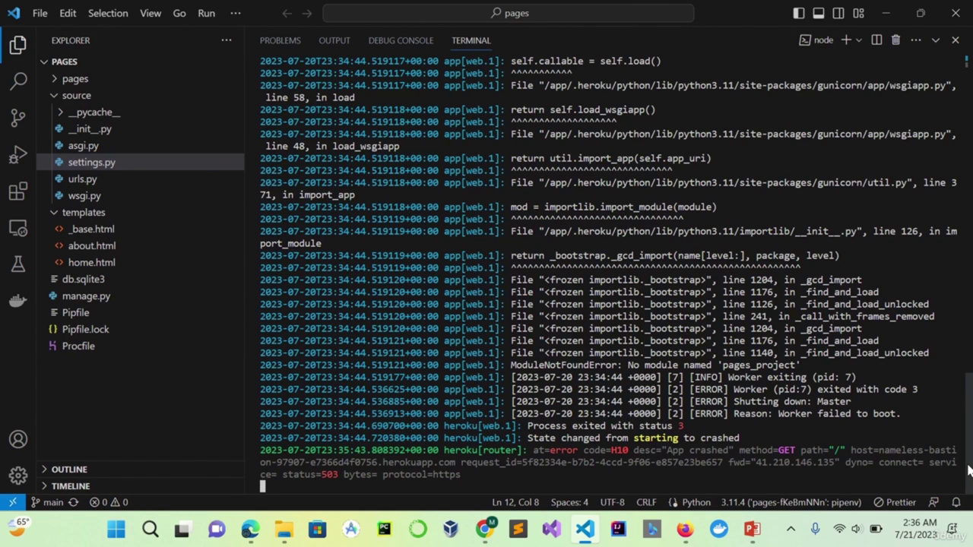
# Open the Procfile, replace pages_project with source in the gunicorn line, and save the file.
pyautogui.click(80, 346)
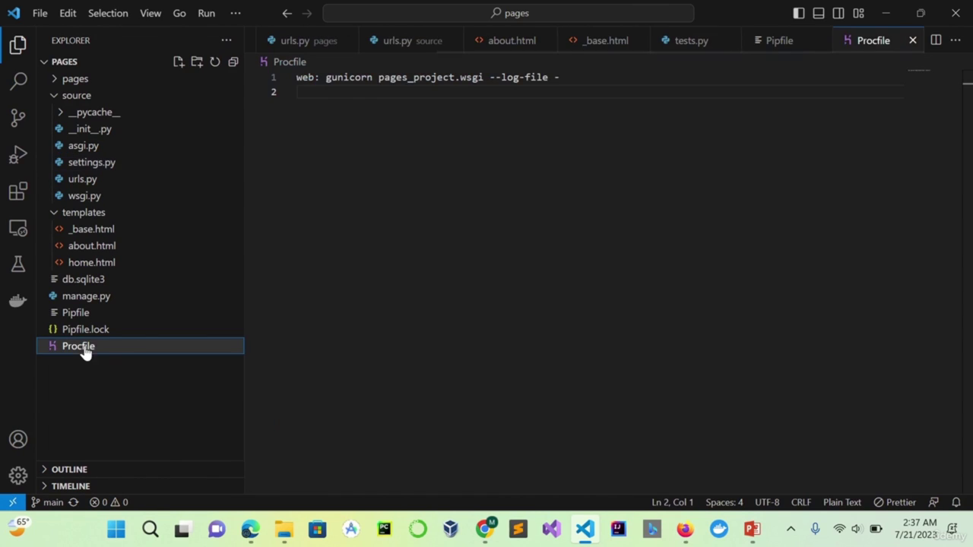
pyautogui.moveTo(379, 77); pyautogui.dragTo(454, 76)
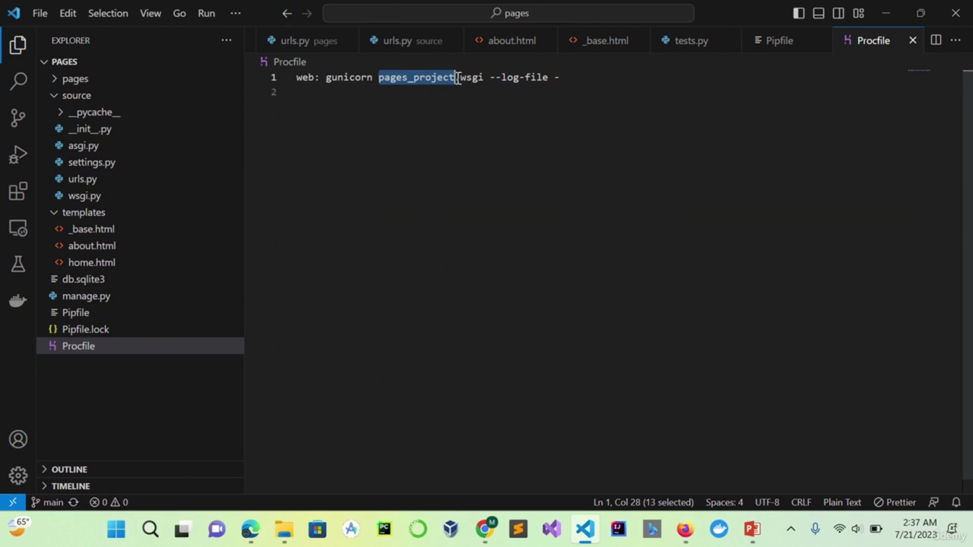
pyautogui.write('source')
pyautogui.press('Down')
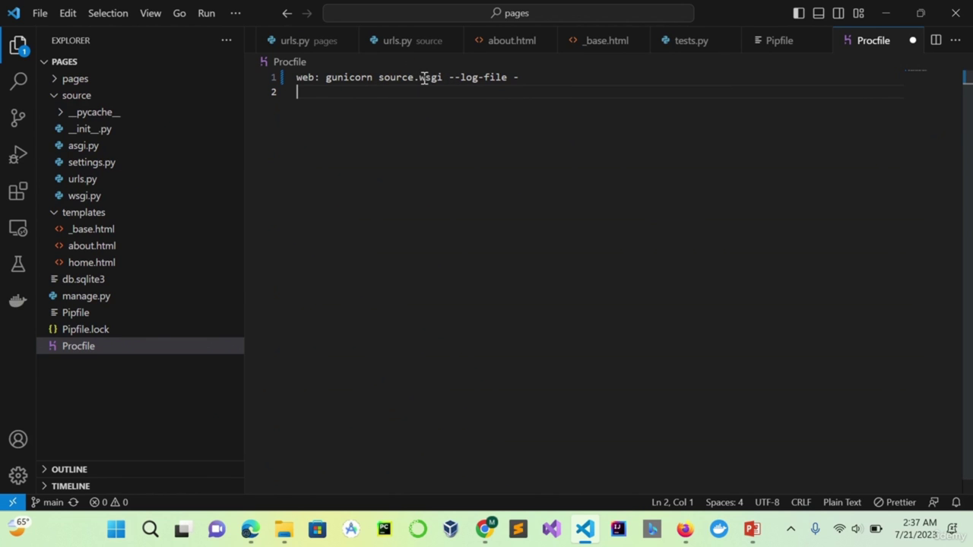
pyautogui.hotkey('ctrl', 's')
# Clear the terminal and check the repository's changes with "git status".
pyautogui.hotkey('ctrl', '`')
pyautogui.write('clear')
pyautogui.press('Return')
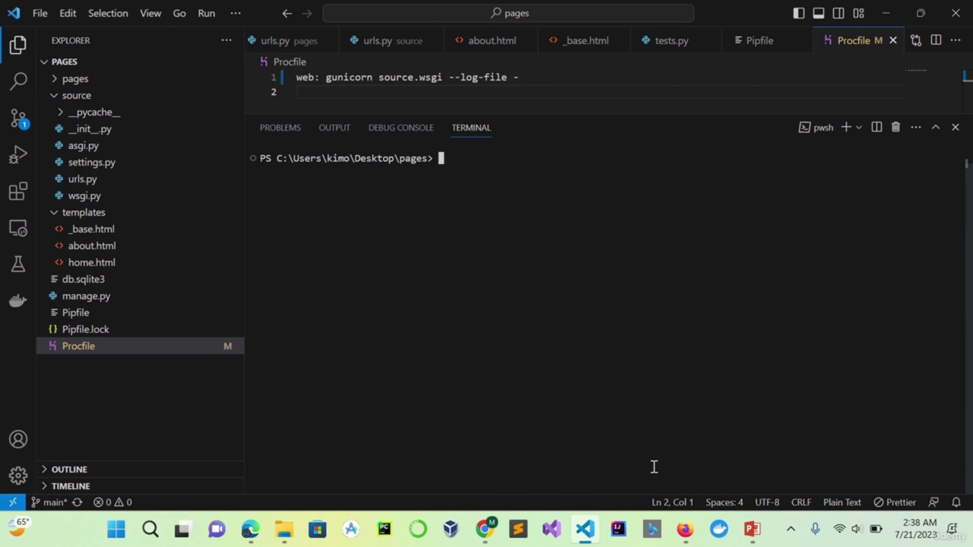
pyautogui.write('hero')
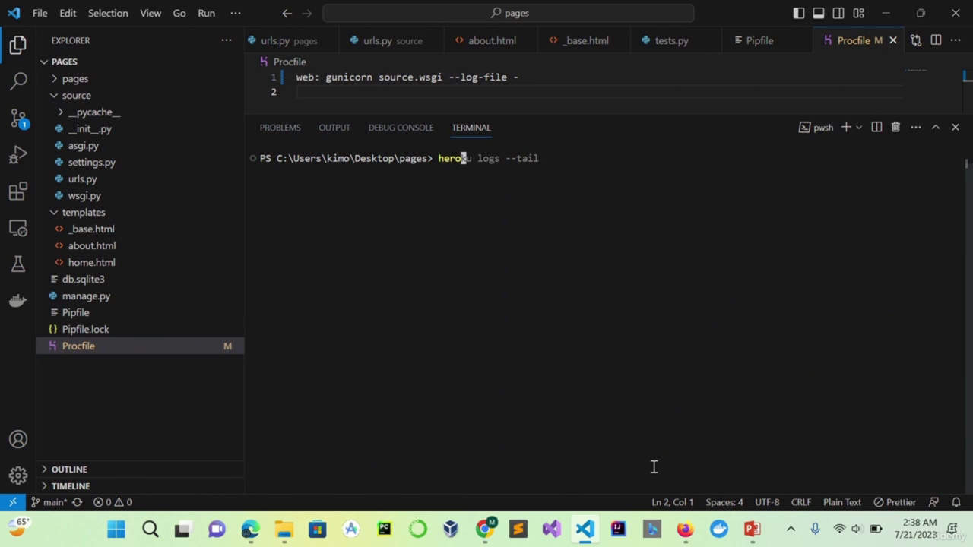
pyautogui.press('BackSpace')
pyautogui.press('BackSpace')
pyautogui.press('BackSpace')
pyautogui.press('BackSpace')
pyautogui.write('git ad')
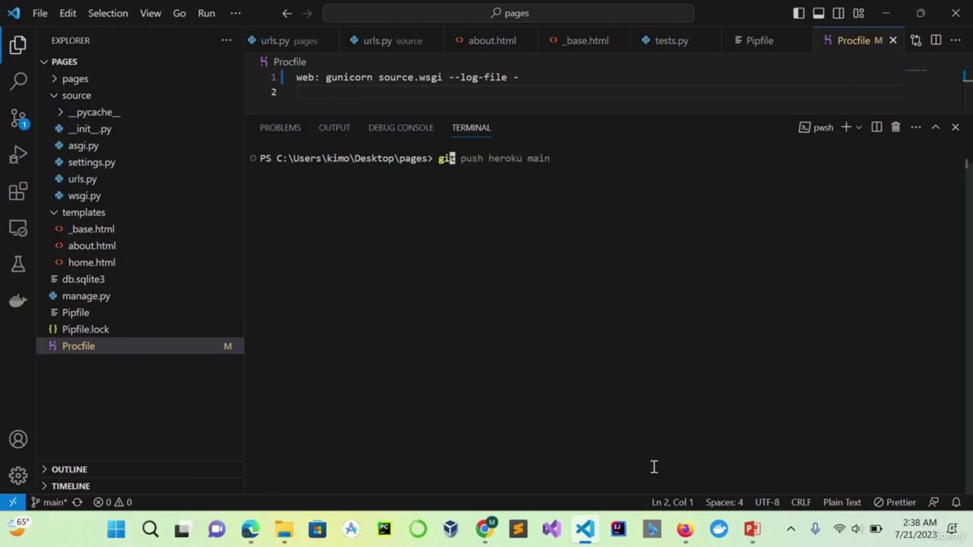
pyautogui.press('BackSpace')
pyautogui.press('BackSpace')
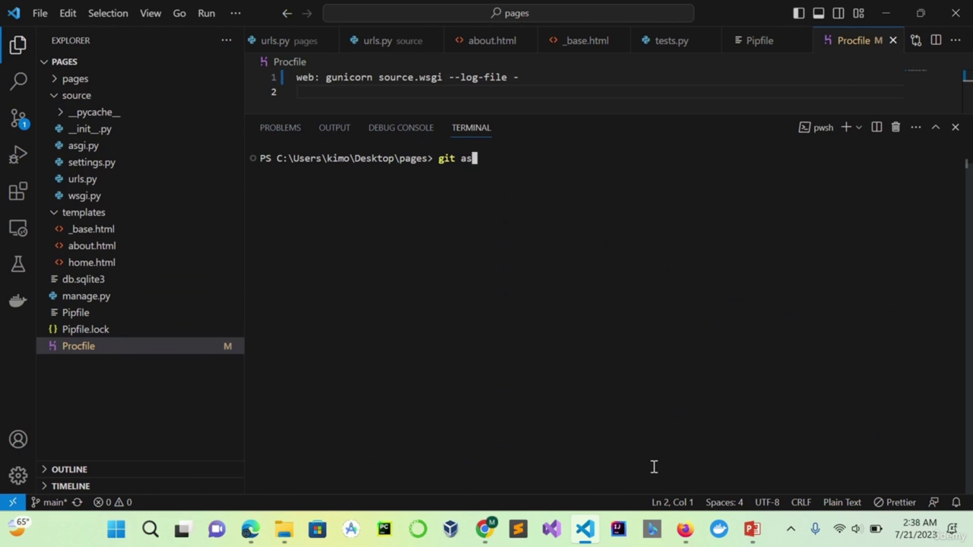
pyautogui.write('status')
pyautogui.press('Return')
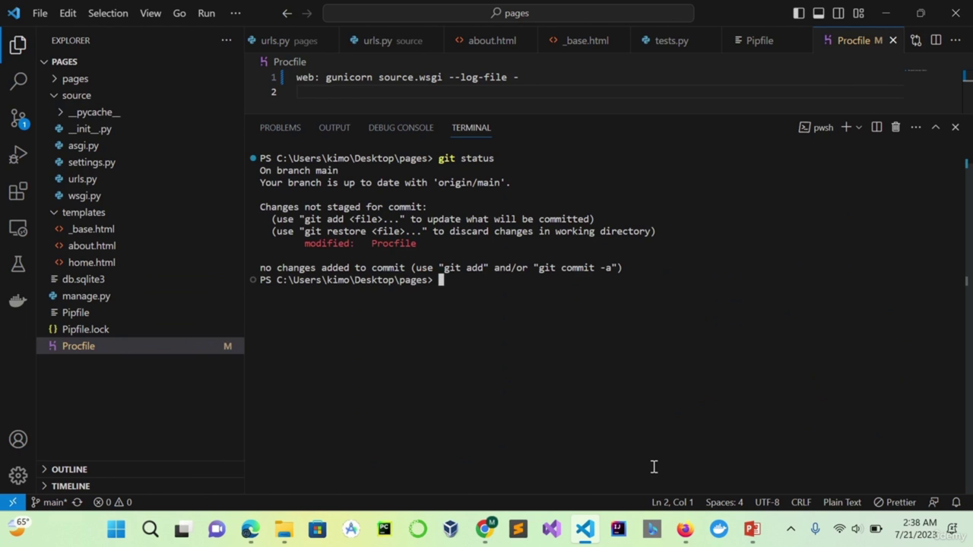
# Stage the modified Procfile by running "git add Procfile".
pyautogui.moveTo(298, 240); pyautogui.dragTo(427, 244)
pyautogui.hotkey('ctrl', 'c')
pyautogui.write('git ')
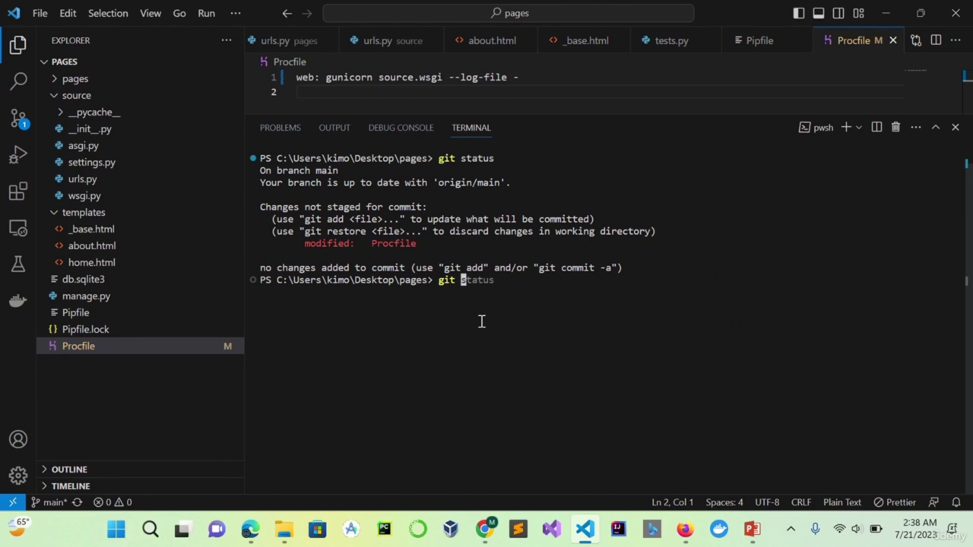
pyautogui.write('add Procfile')
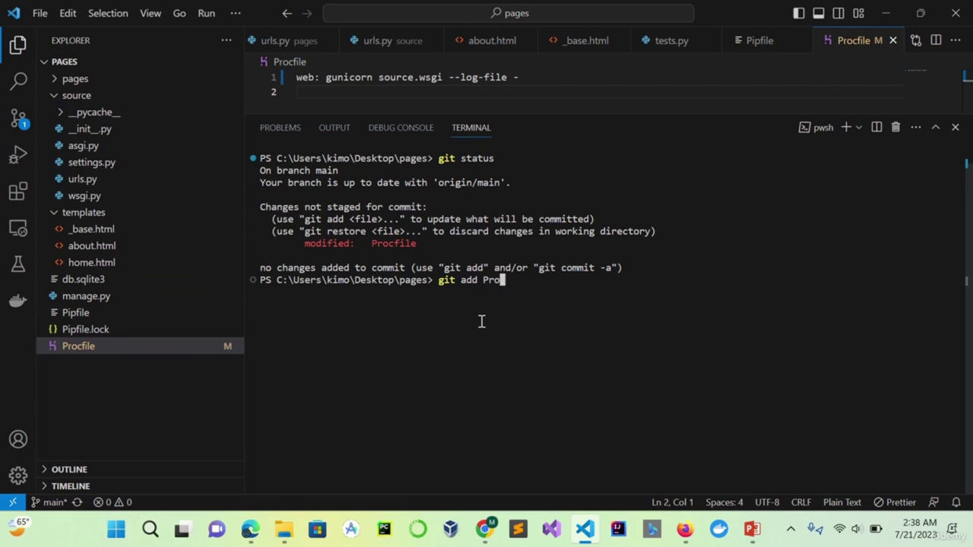
pyautogui.press('Return')
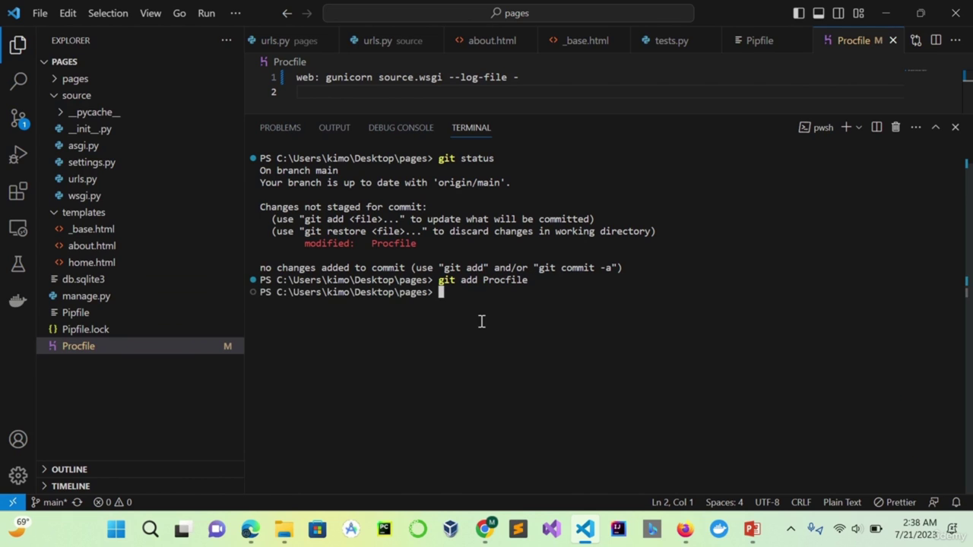
# Commit the staged Procfile by running "git commit -m 'Changed procfile'" in the terminal.
pyautogui.write('git ')
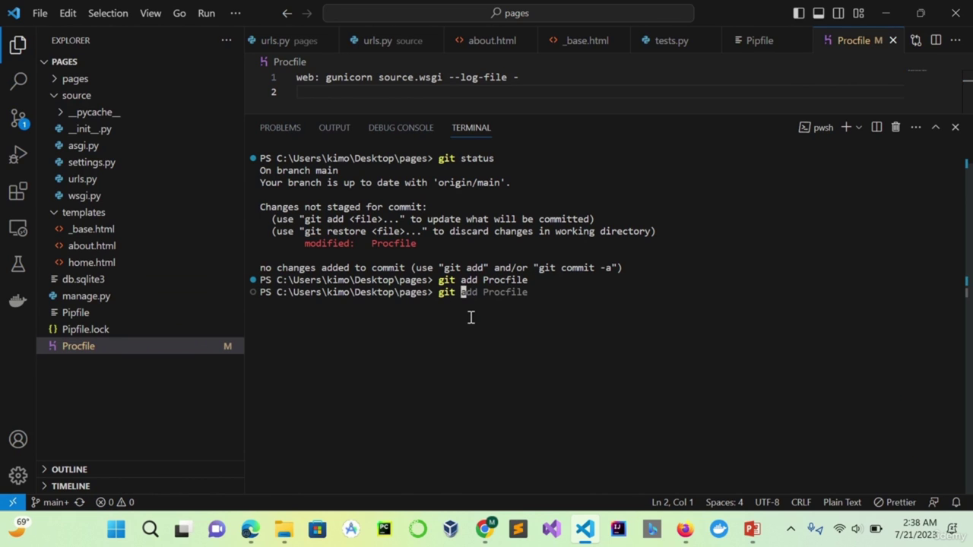
pyautogui.write('commit ')
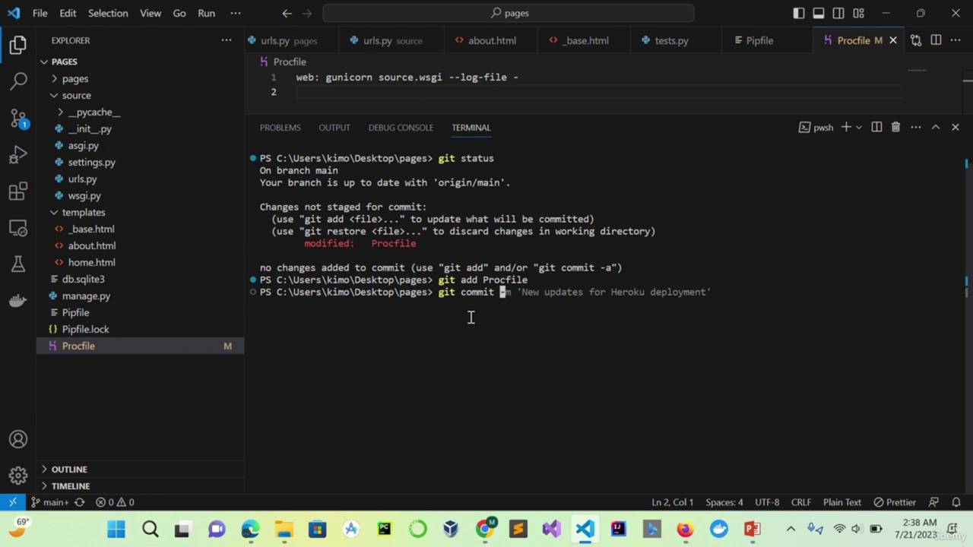
pyautogui.write("-m 'Changed ")
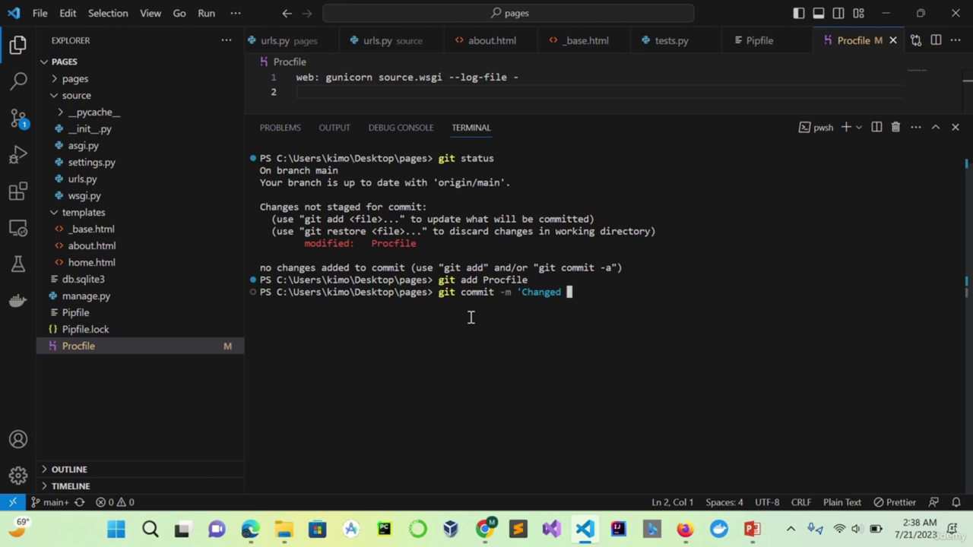
pyautogui.write("procfile'")
pyautogui.press('Return')
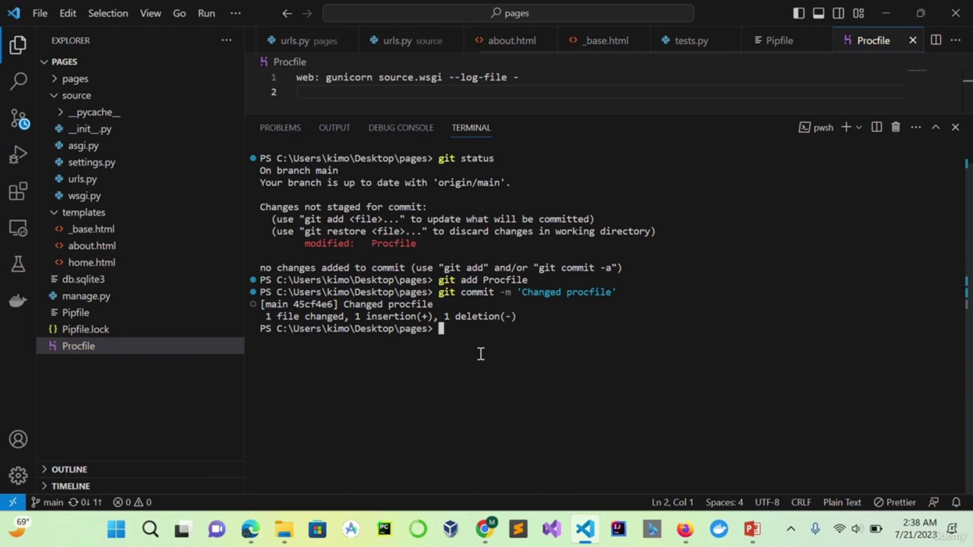
# Push the commit to the GitHub repository with "git push -u origin main".
pyautogui.write('git')
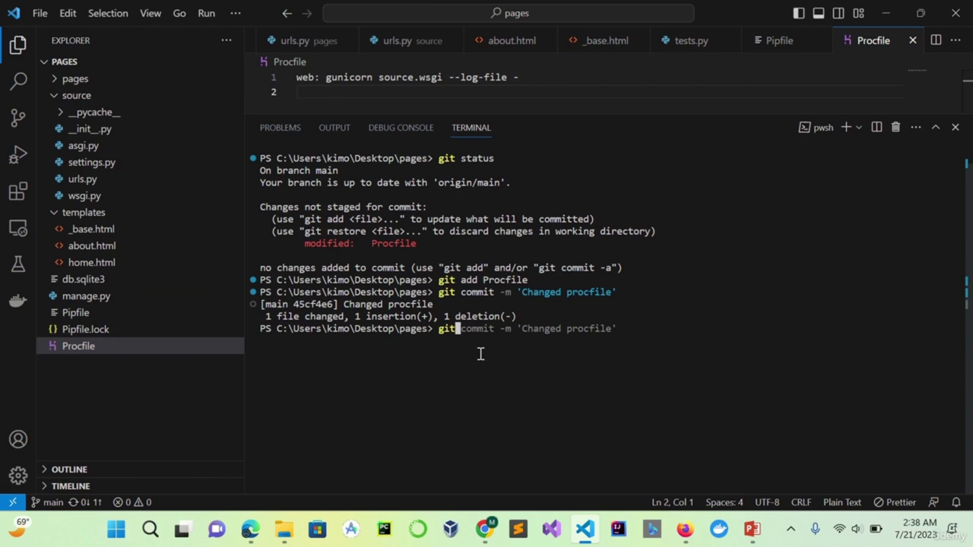
pyautogui.write(' push -u')
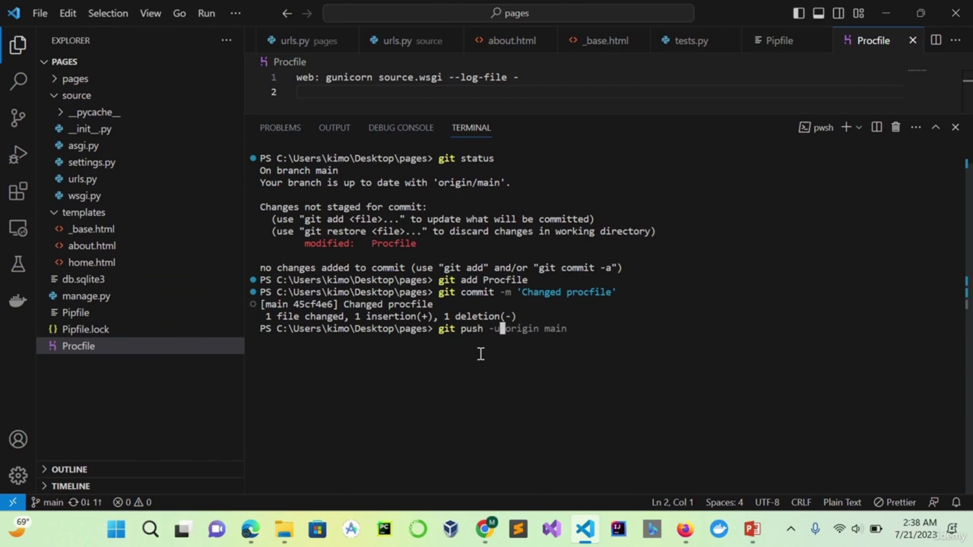
pyautogui.press('Right')
pyautogui.press('Return')
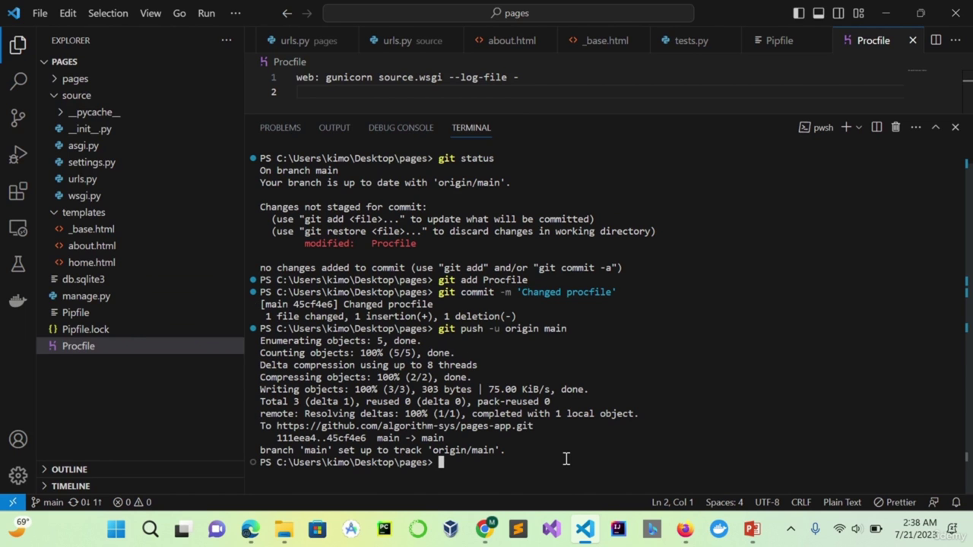
# Deploy the updated code to Heroku by running "git push heroku main".
pyautogui.write('git push h')
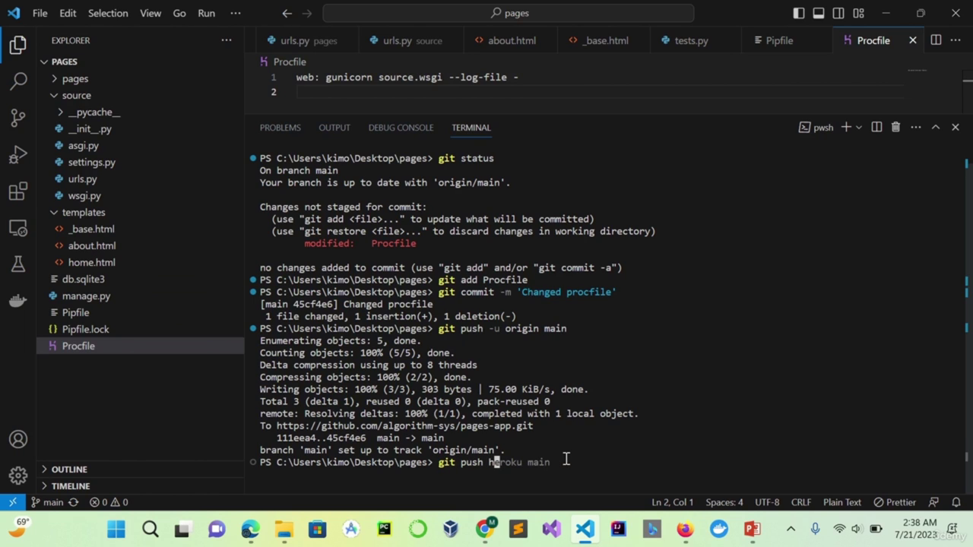
pyautogui.press('Right')
pyautogui.press('Return')
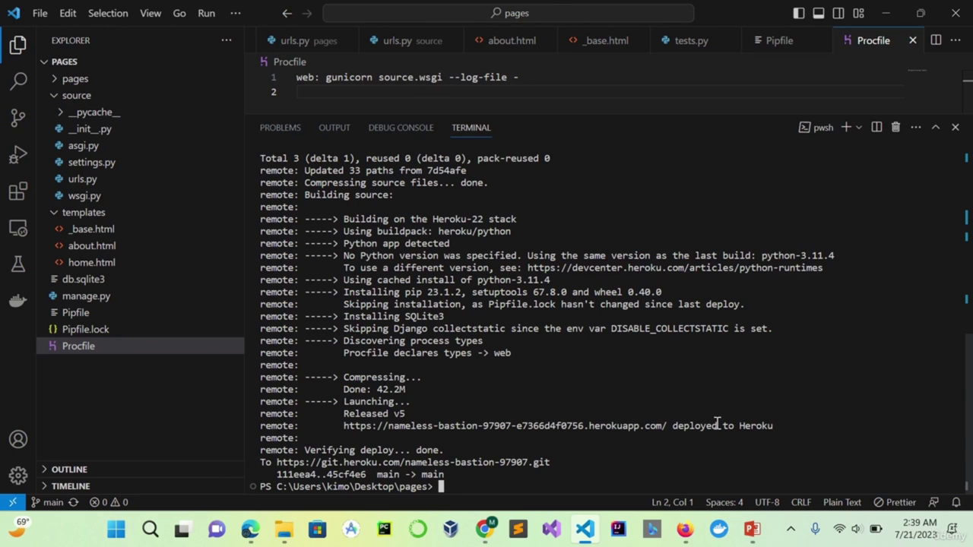
# Launch the deployed app in the browser by running "heroku open" in the terminal.
pyautogui.write('heroku open')
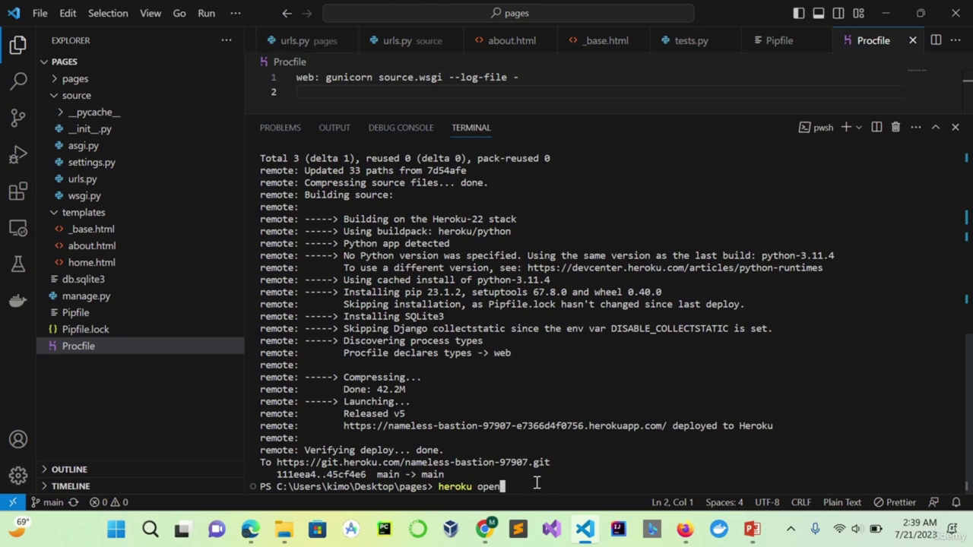
pyautogui.moveTo(438, 487); pyautogui.dragTo(513, 488)
pyautogui.click(512, 488)
pyautogui.press('Return')
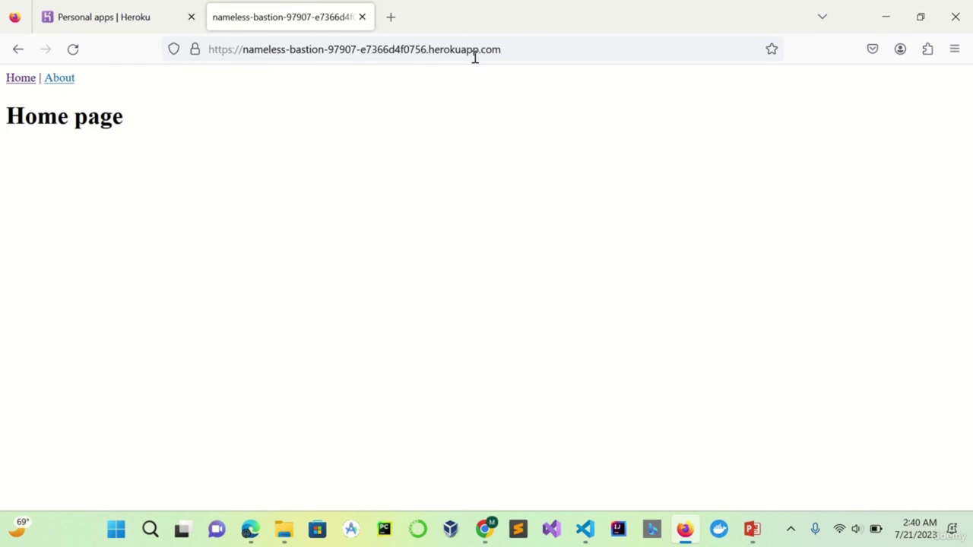
# Check the deployed site's navigation by visiting the About page, returning to Home, and opening About again.
pyautogui.click(58, 87)
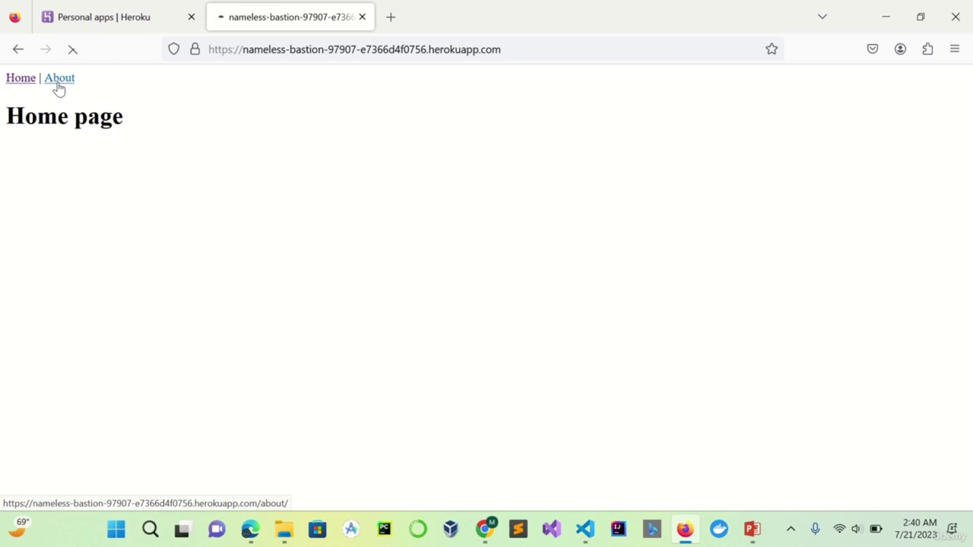
pyautogui.moveTo(5, 120); pyautogui.dragTo(235, 121)
pyautogui.click(237, 122)
pyautogui.click(25, 82)
pyautogui.click(60, 83)
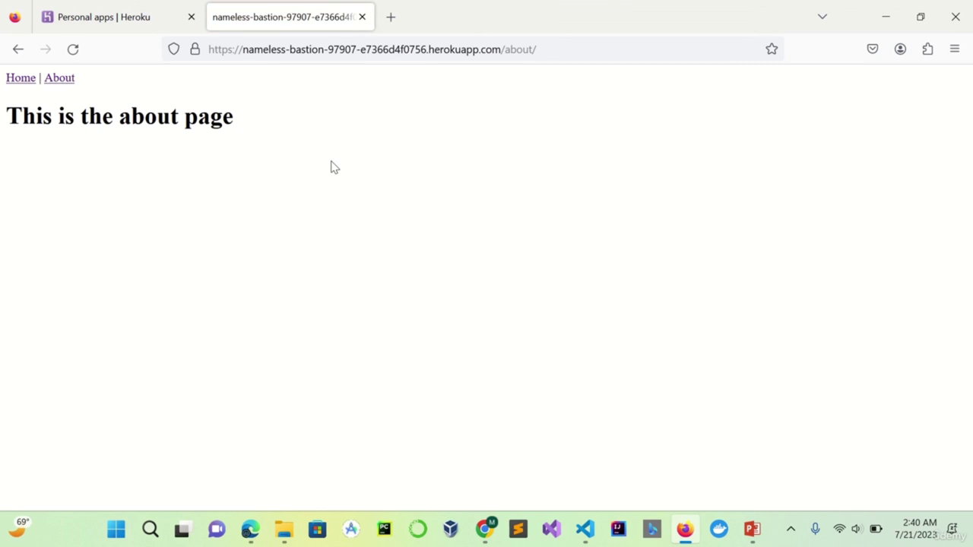